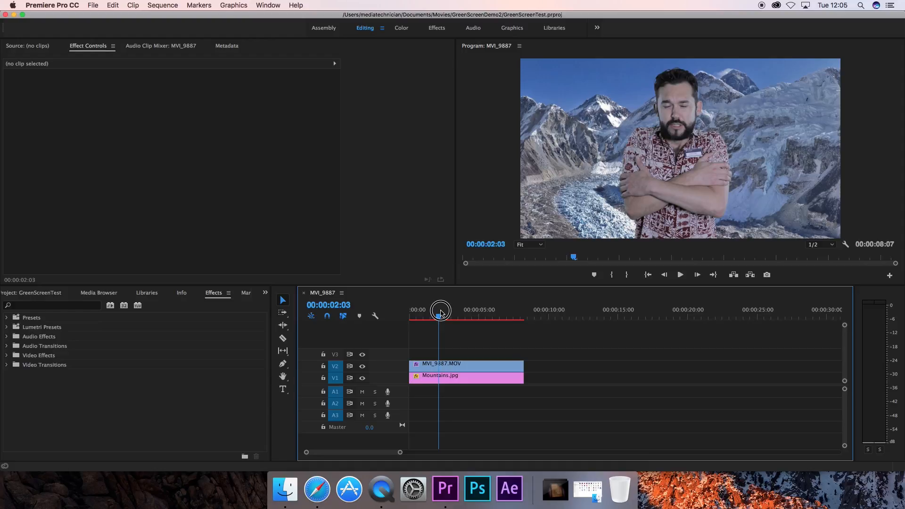
Step: Play back and scrub the finished mountain composite in the MVI_9887 sequence to examine the keyed result
click(441, 312)
click(429, 316)
key(space)
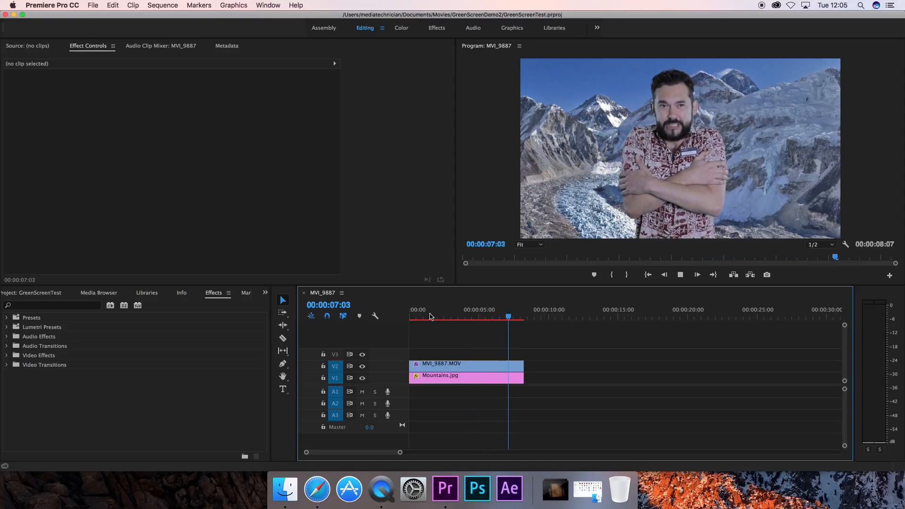
drag(460, 315, 445, 315)
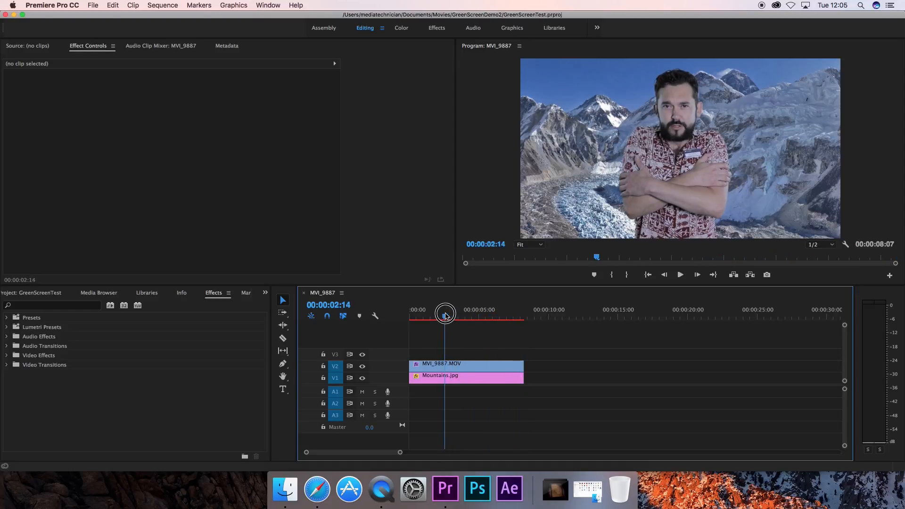
Step: Compare the MVI_9887.MOV clip on V2 with and without its Ultra Key effect, leaving the effect enabled
click(456, 367)
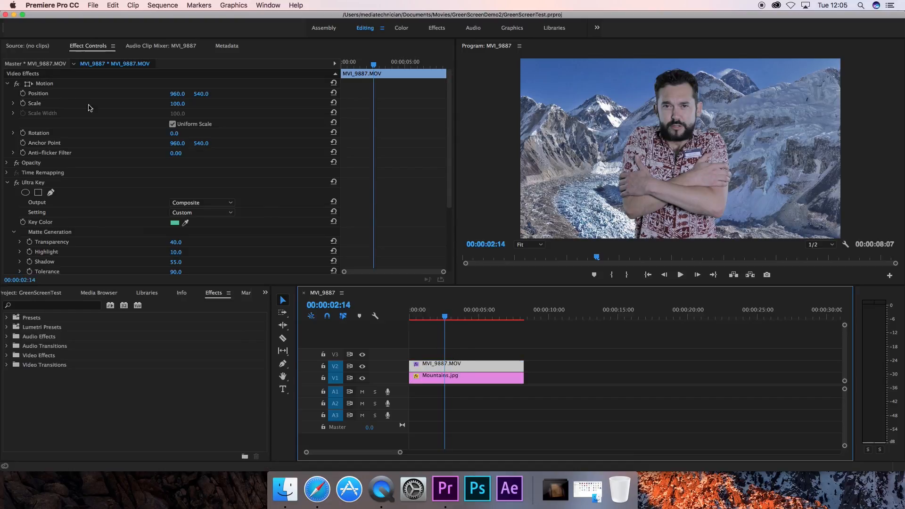
click(17, 184)
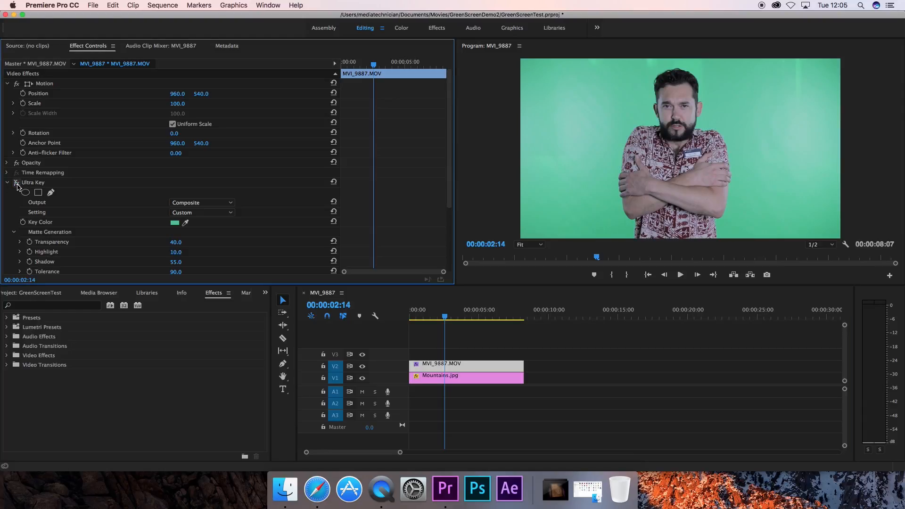
click(17, 183)
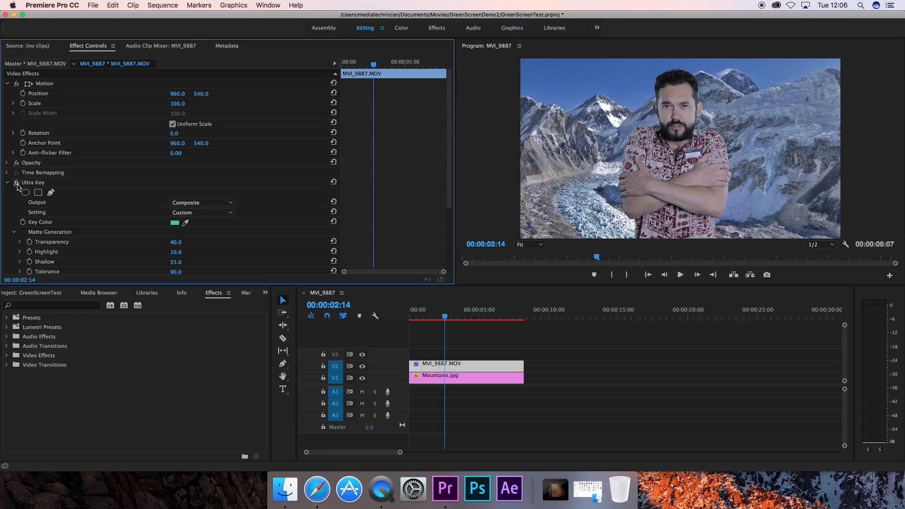
Step: Start a new project named GreenScreenTest, discarding the changes to the open project
click(93, 5)
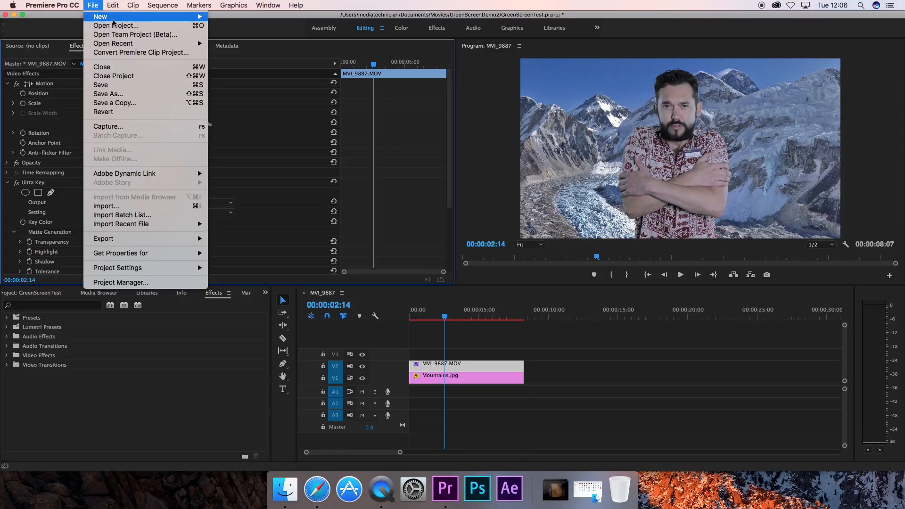
mouse_move(118, 17)
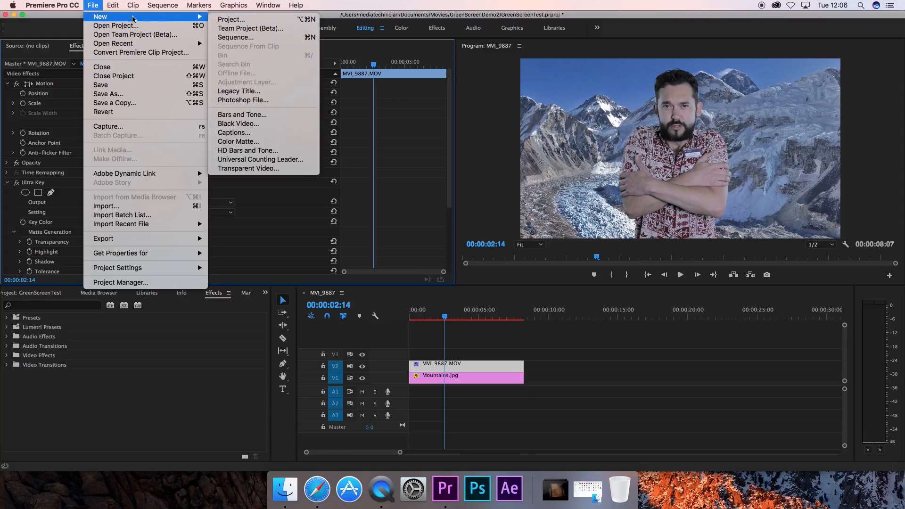
click(242, 20)
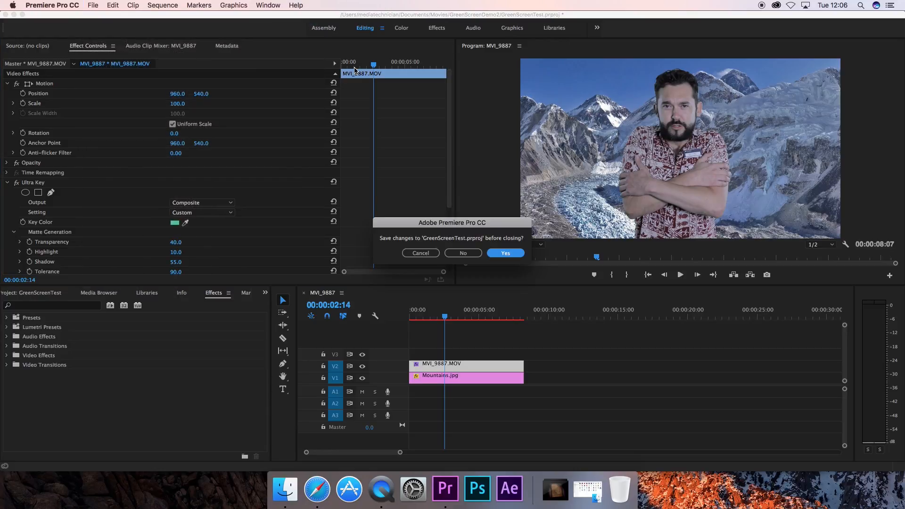
click(472, 255)
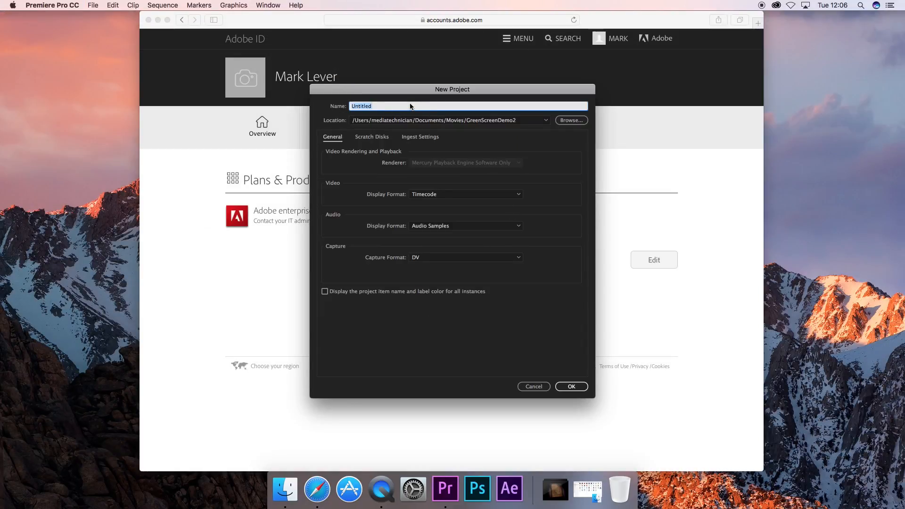
text(GreenScreenTest)
Step: Set the project location to a new folder named GreenScreenTest4 inside the Movies folder
click(571, 121)
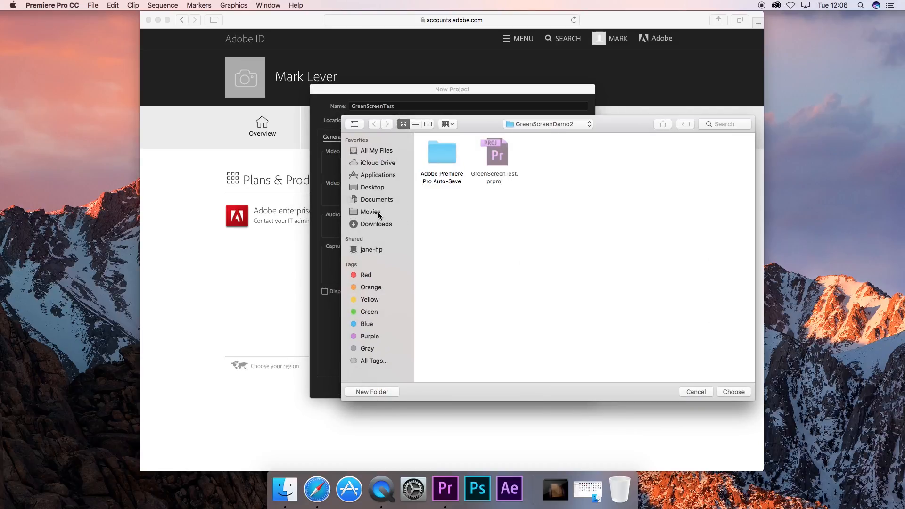
click(383, 213)
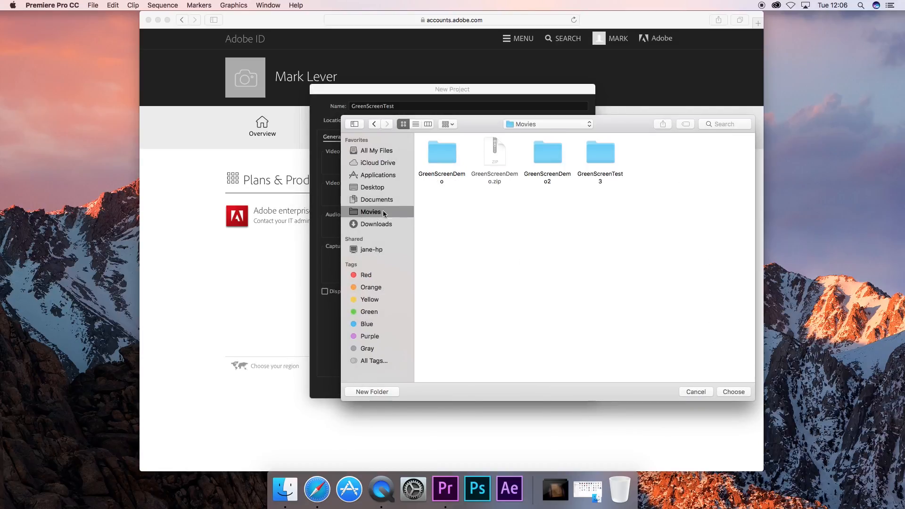
right_click(526, 216)
click(632, 225)
click(386, 392)
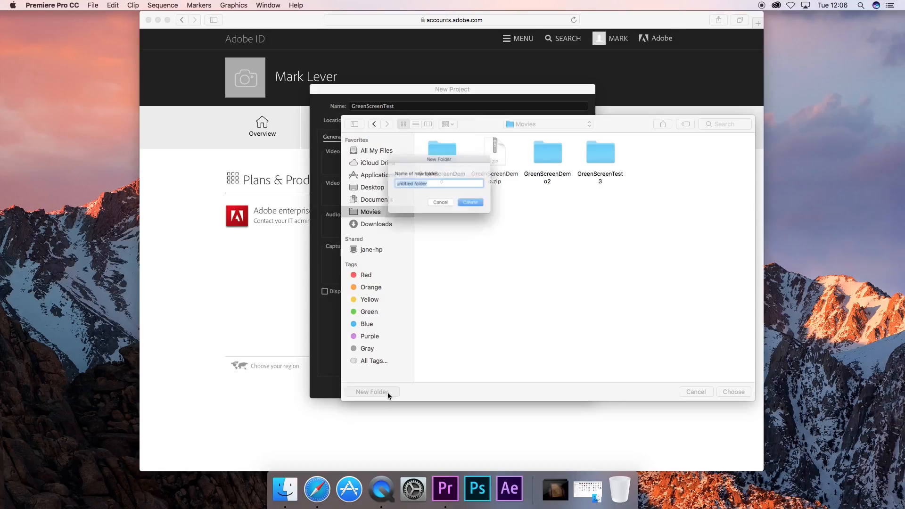
text(GreenScreenTest4)
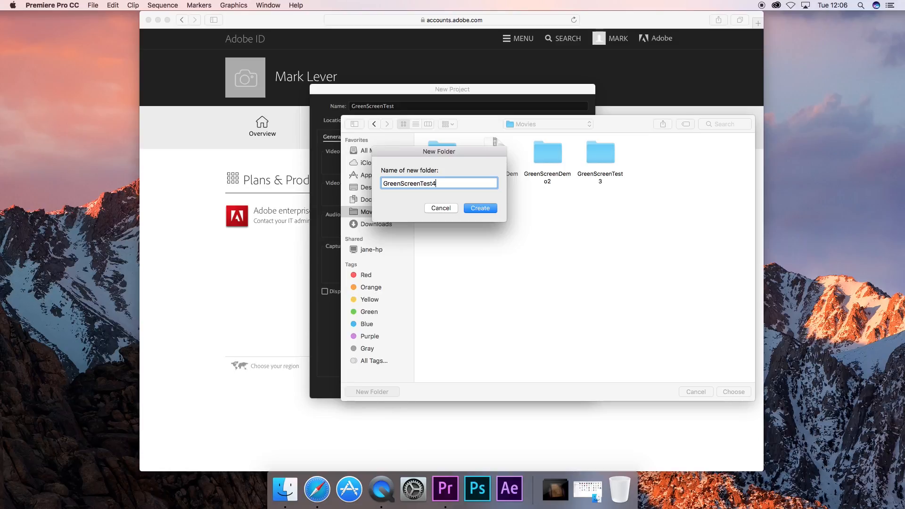
key(Return)
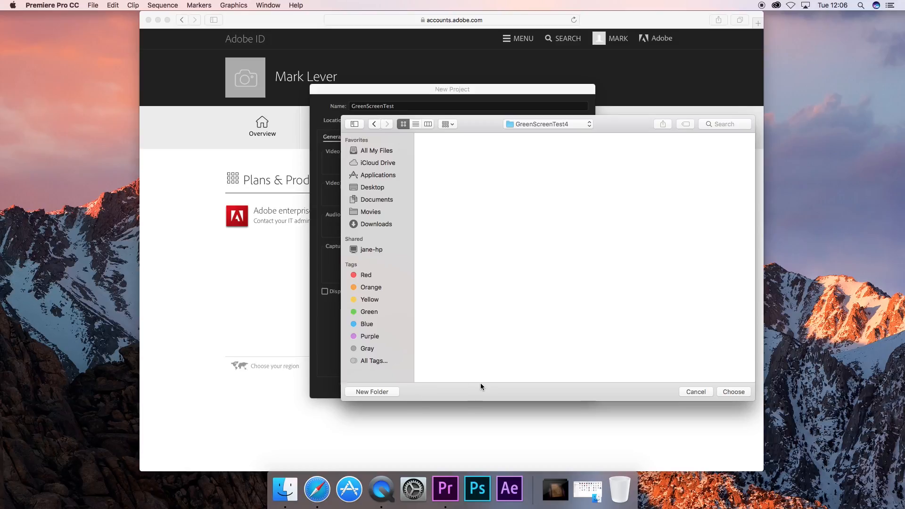
click(732, 391)
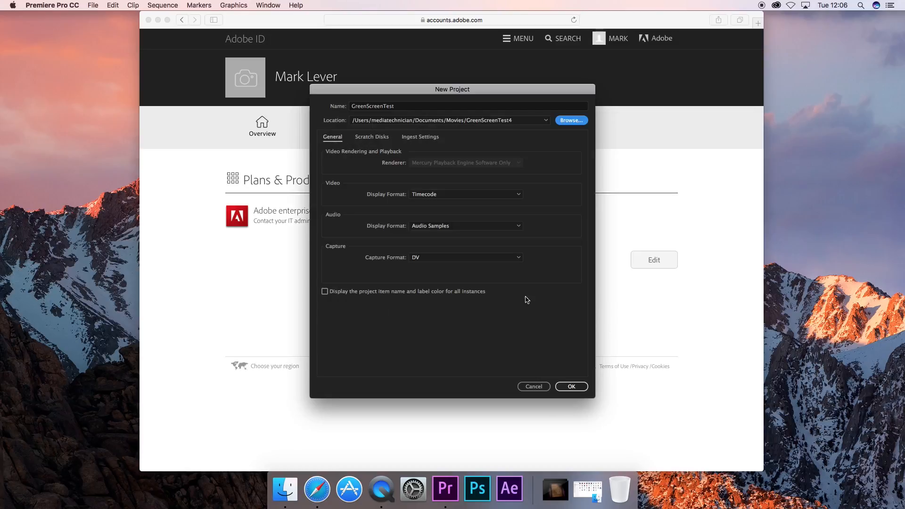
Step: Check the scratch disk locations, keep them set to Same as Project, and create the project
click(382, 140)
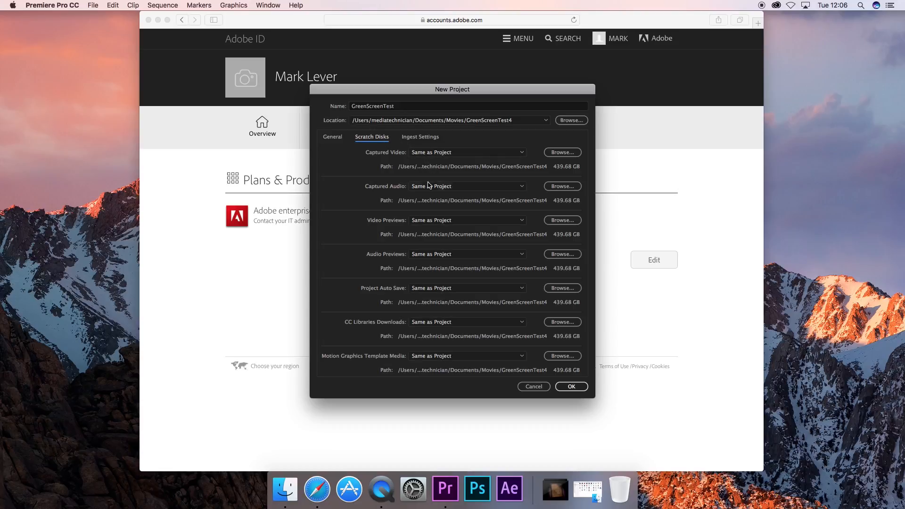
click(569, 389)
click(571, 388)
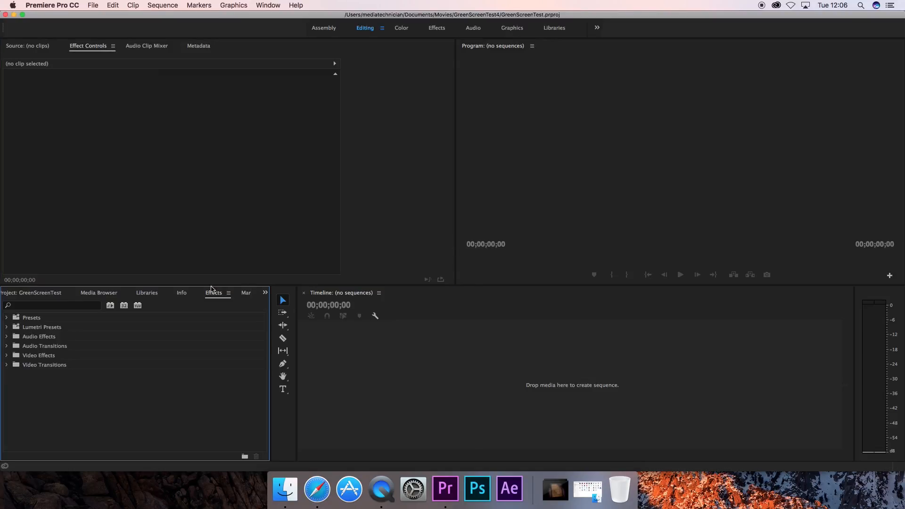
Step: Import MVI_9887.MOV and the Mountains image from the GreenScreenDemo folder in Movies into the project
click(26, 293)
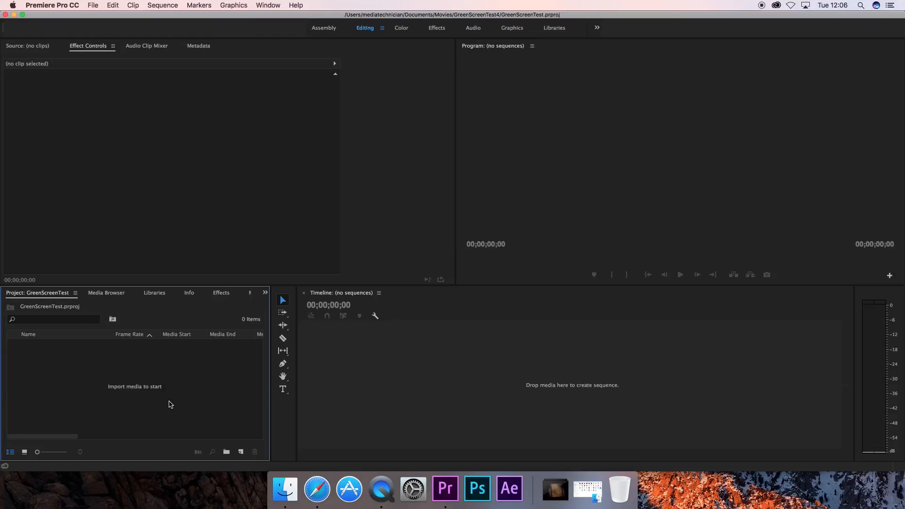
right_click(92, 379)
click(132, 448)
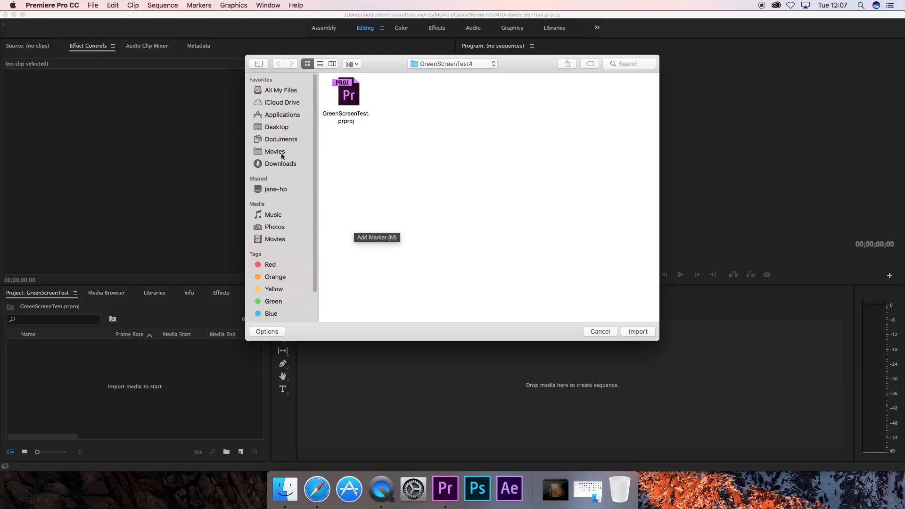
click(275, 153)
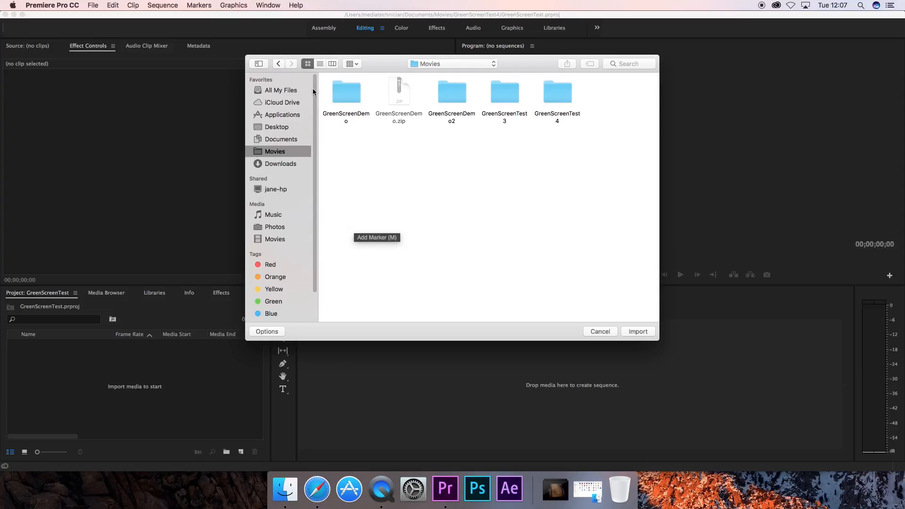
double_click(349, 96)
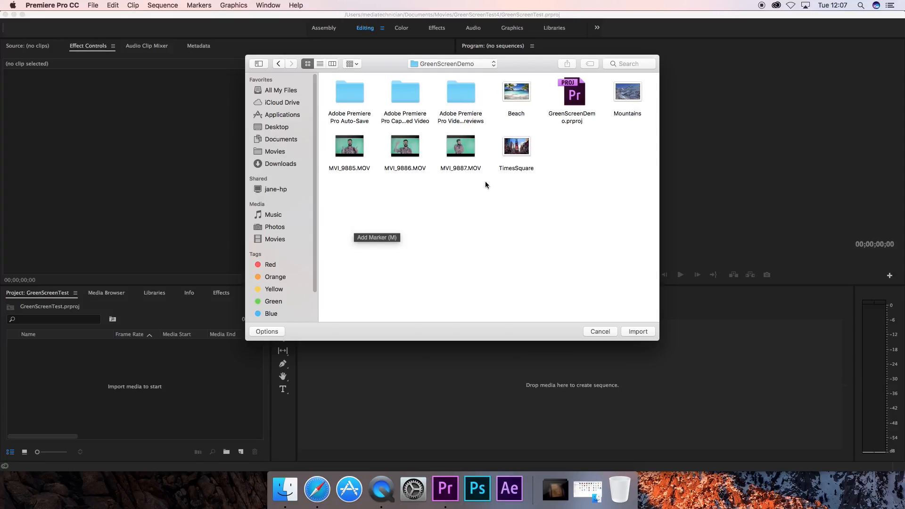
click(463, 169)
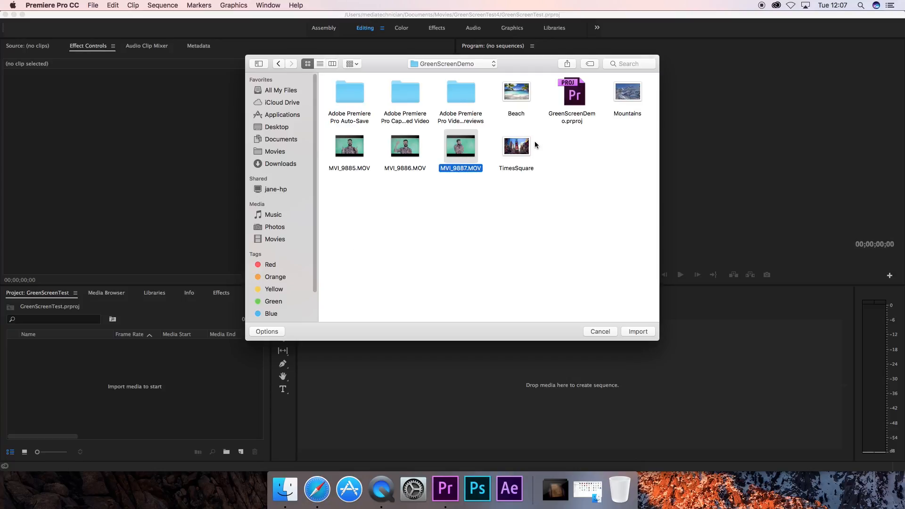
super+click(627, 94)
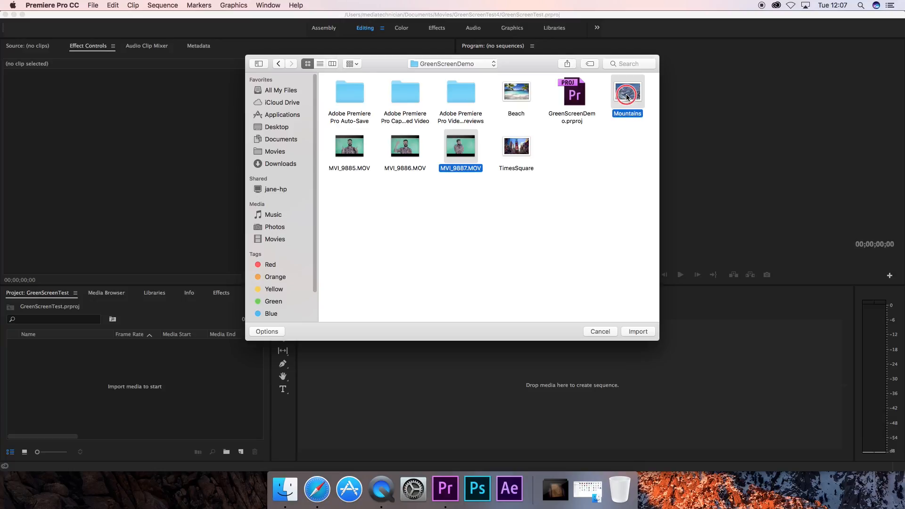
key(Return)
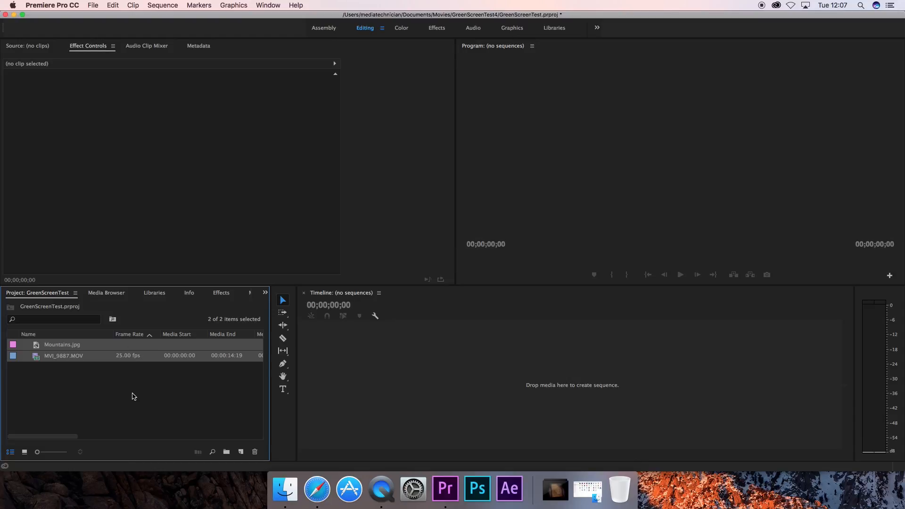
Step: Create a sequence in the timeline from the MVI_9887.MOV clip
click(73, 390)
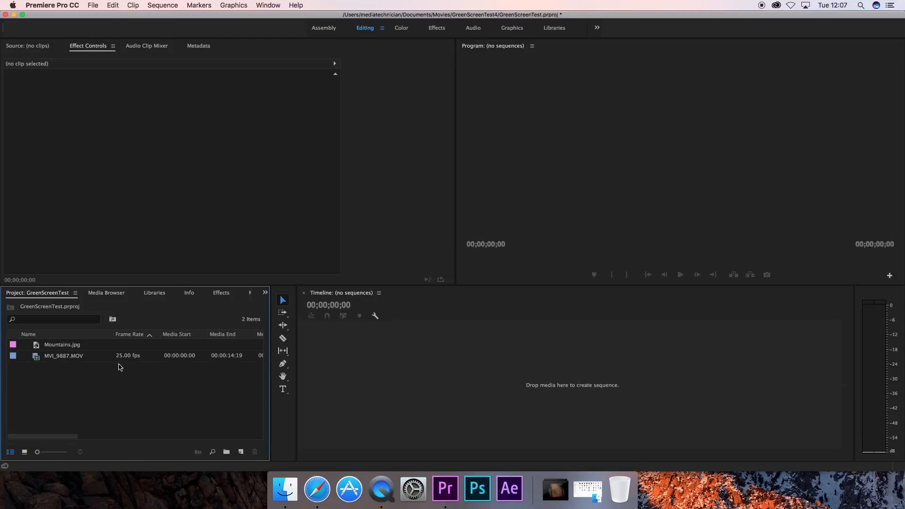
drag(37, 361, 349, 368)
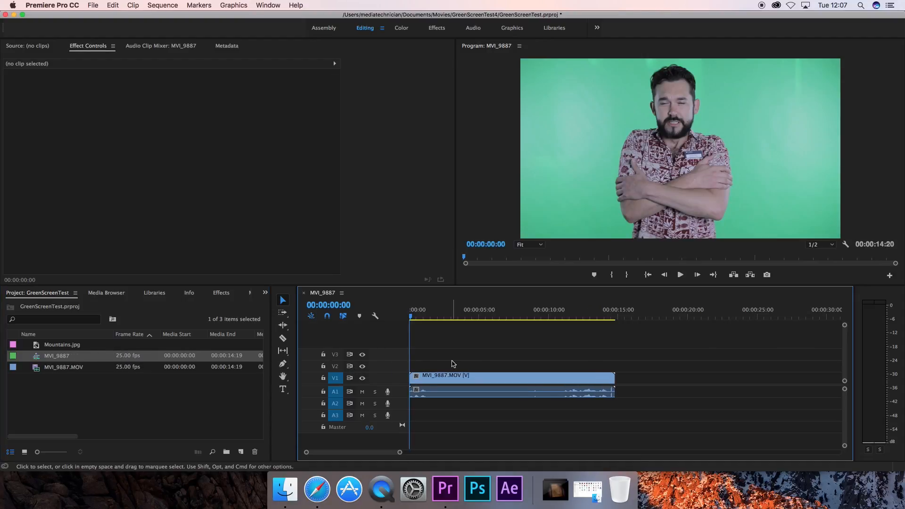
Step: Trim the unwanted start and end of the MVI_9887.MOV clip, leaving about 00:00:07:17 starting at the beginning of the sequence
click(426, 314)
mouse_move(426, 314)
mouse_down()
mouse_move(489, 317)
mouse_move(410, 316)
mouse_move(448, 309)
mouse_move(408, 309)
mouse_move(432, 309)
mouse_up()
drag(410, 378, 446, 378)
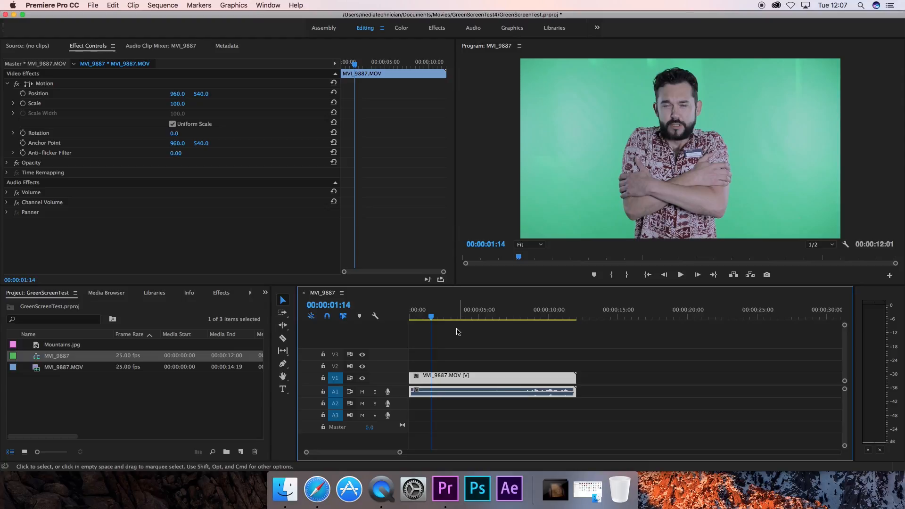
drag(425, 317, 515, 316)
drag(573, 378, 512, 376)
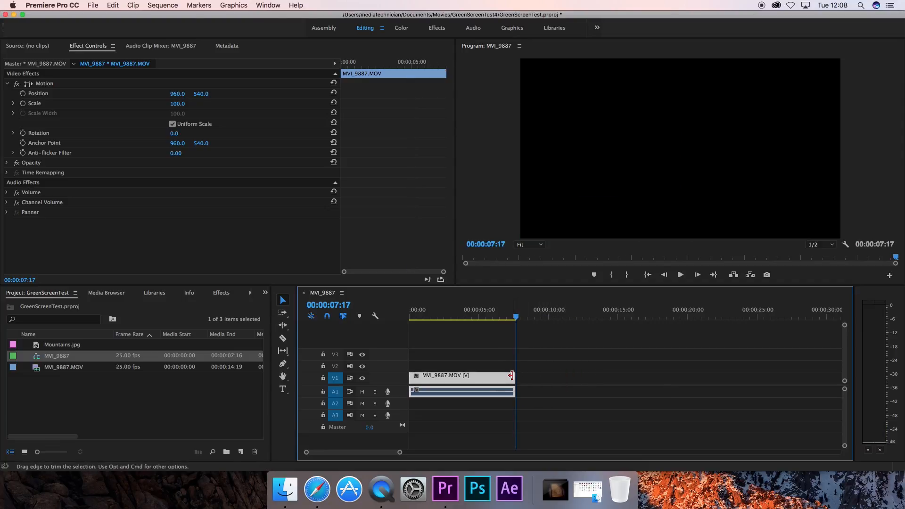
click(433, 316)
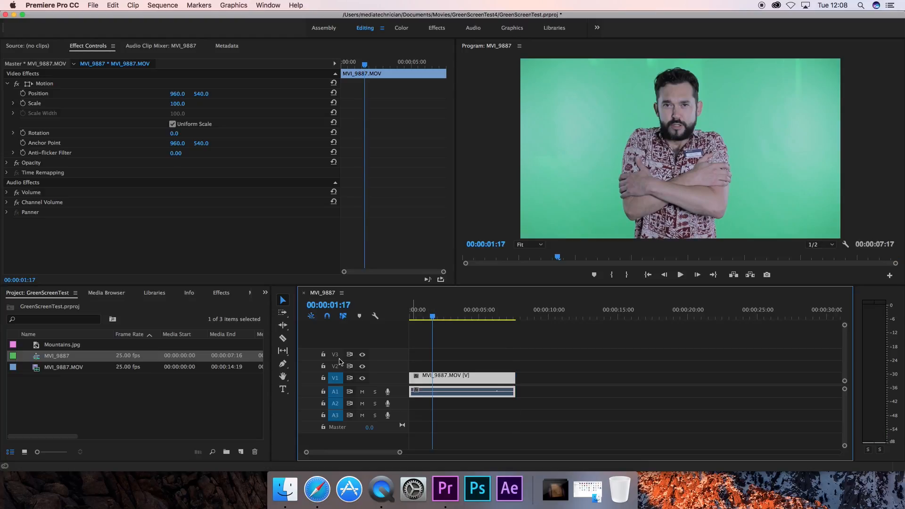
Step: Delete the clip's audio from A1 while video track V1 is locked, and unlock V1 again
click(323, 378)
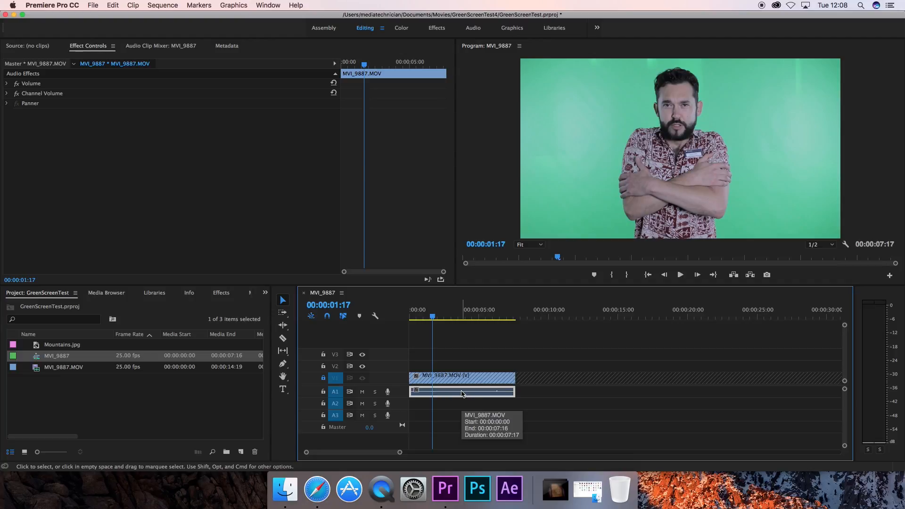
key(Delete)
click(324, 378)
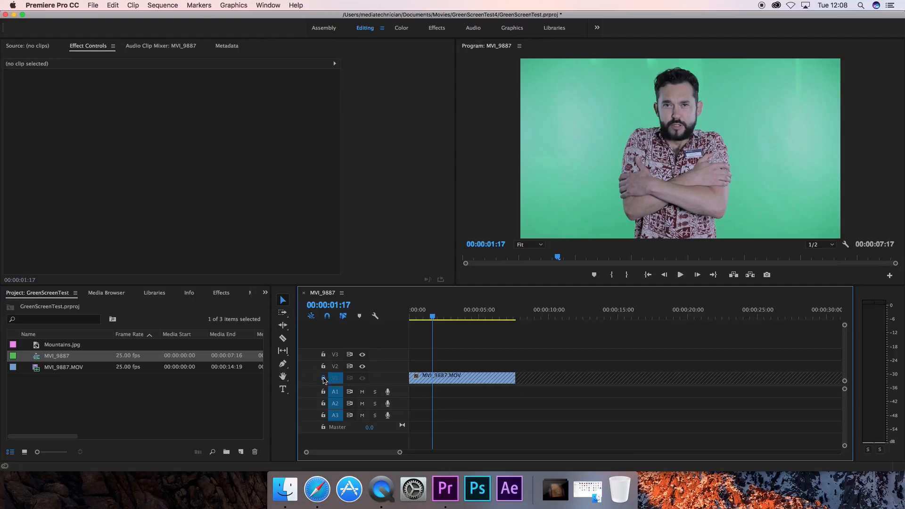
Step: Move the MVI_9887.MOV clip from track V1 up to track V2, keeping it at the start of the sequence
click(420, 317)
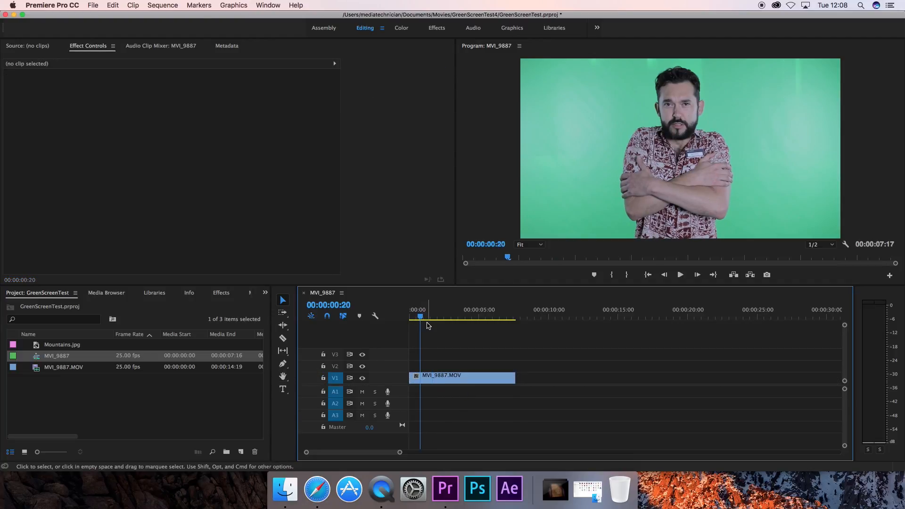
click(41, 347)
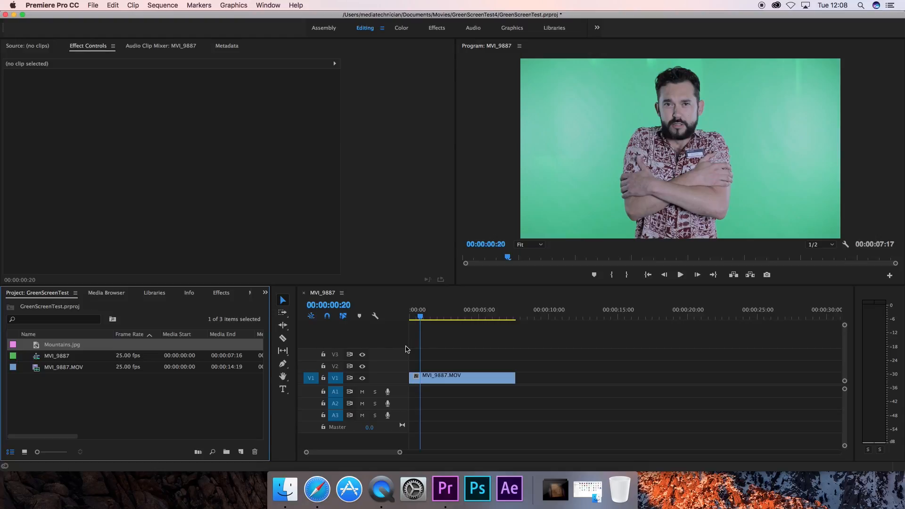
click(448, 379)
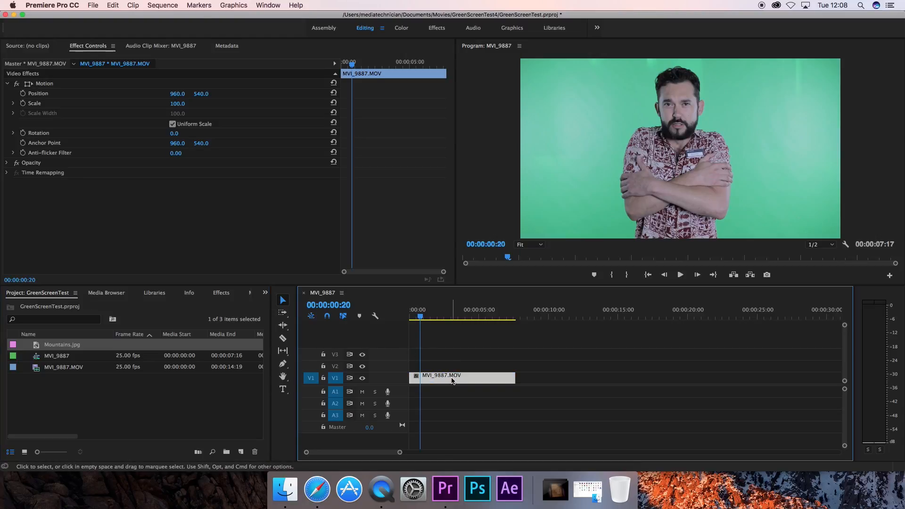
drag(460, 380, 459, 372)
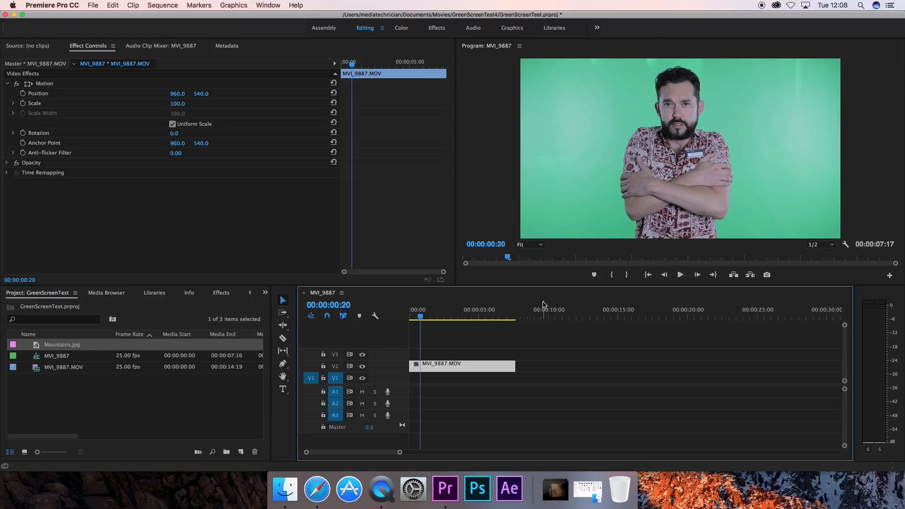
Step: Place Mountains.jpg on track V1 at the start of the sequence and extend it to the end of the MVI_9887.MOV clip
click(445, 312)
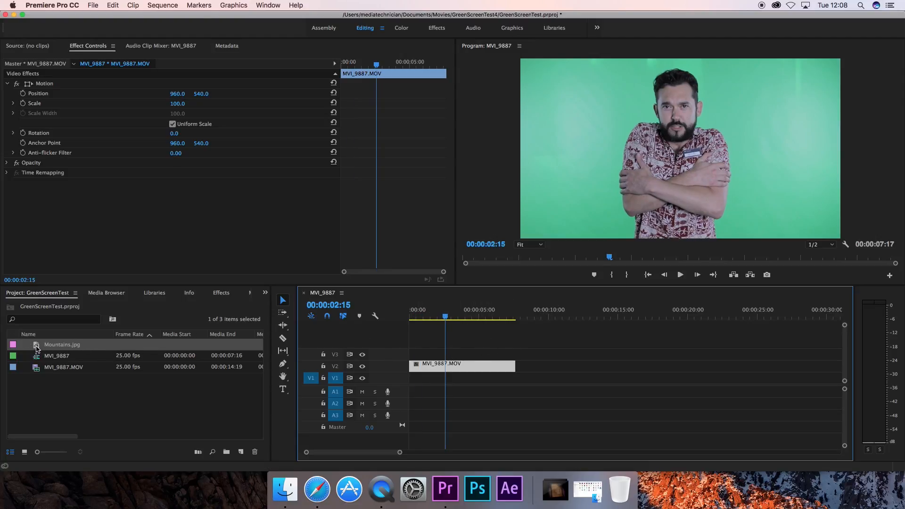
drag(37, 349, 411, 377)
click(427, 315)
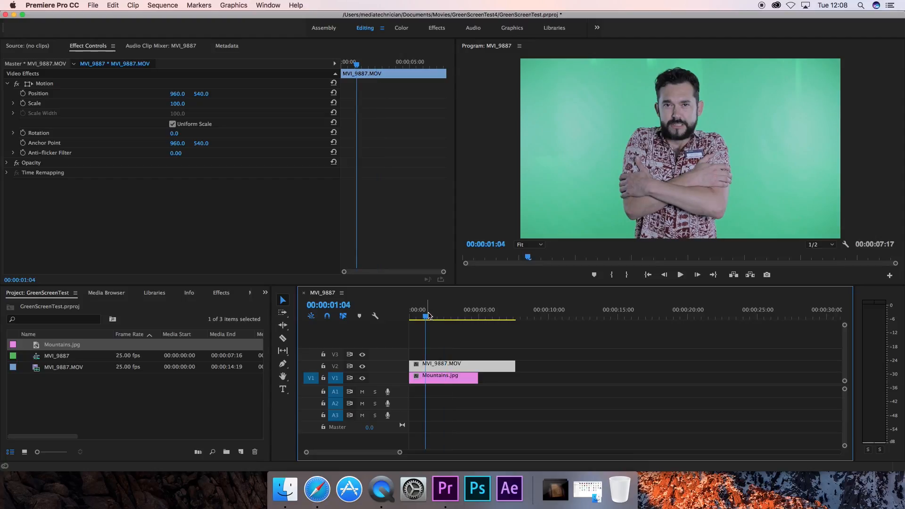
click(475, 380)
drag(474, 380, 514, 380)
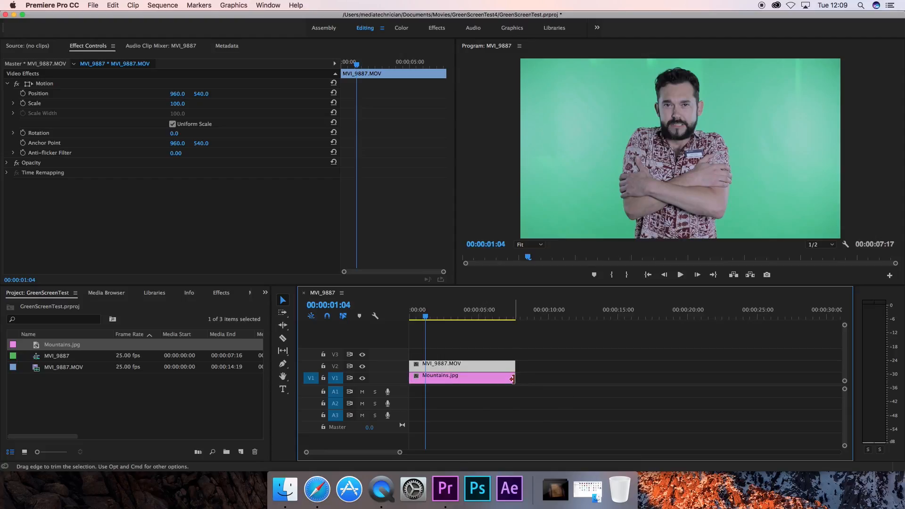
click(441, 315)
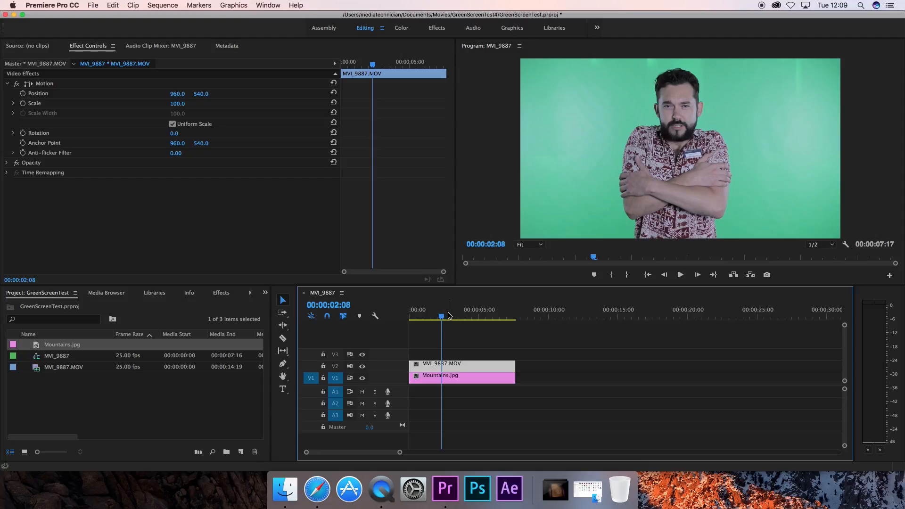
Step: Apply the Ultra Key effect from the Keying video effects to the MVI_9887.MOV clip on track V2
click(221, 293)
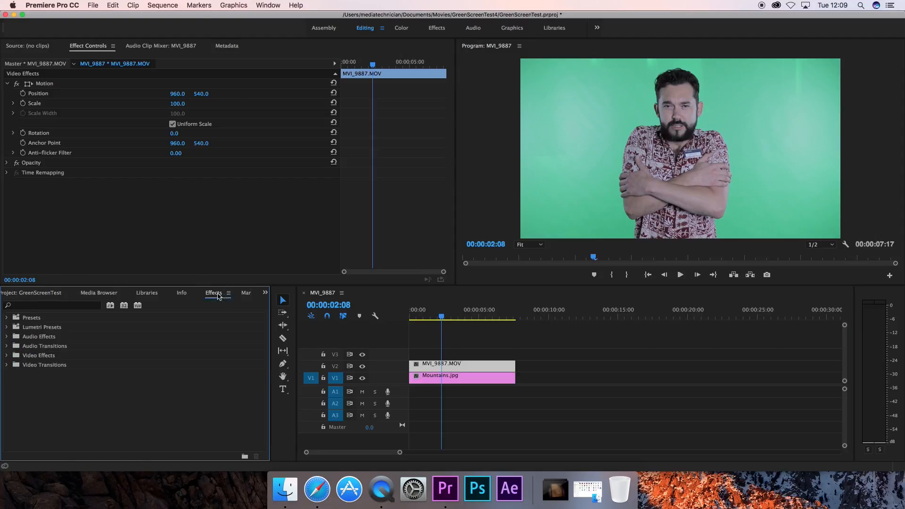
click(8, 356)
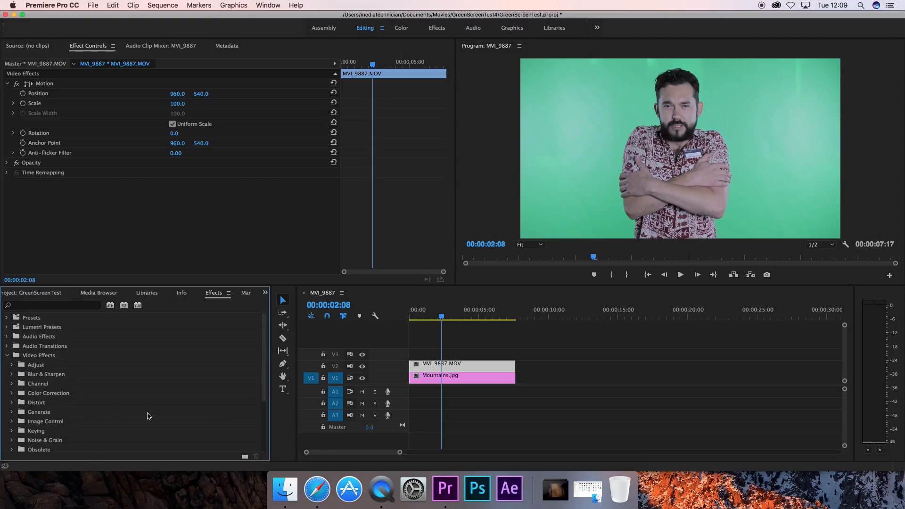
click(12, 431)
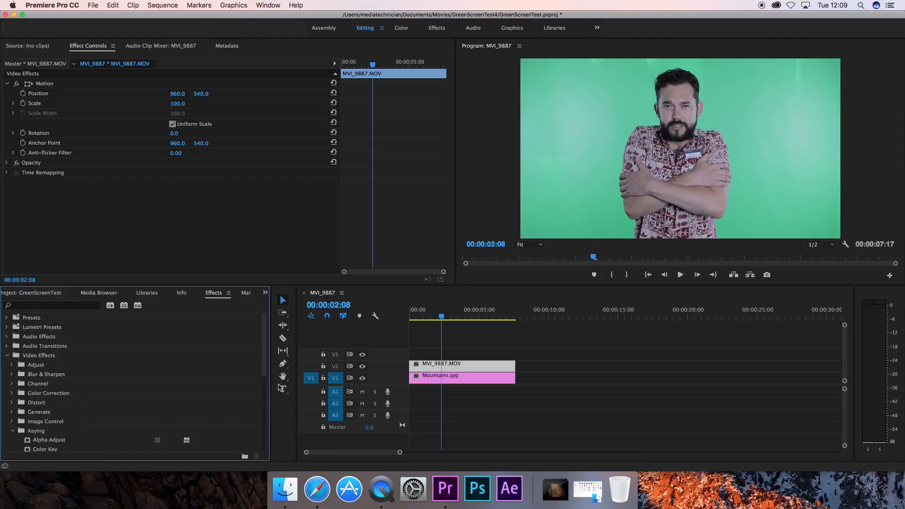
drag(265, 371, 250, 416)
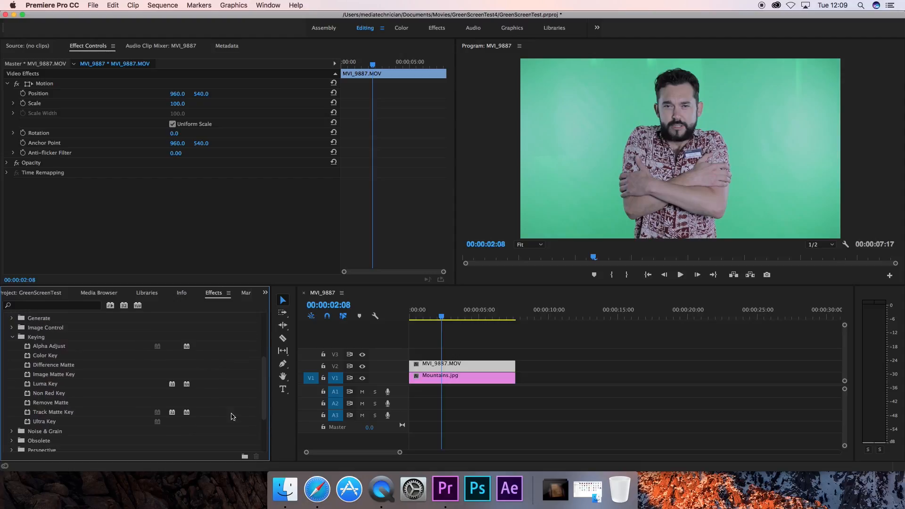
click(27, 420)
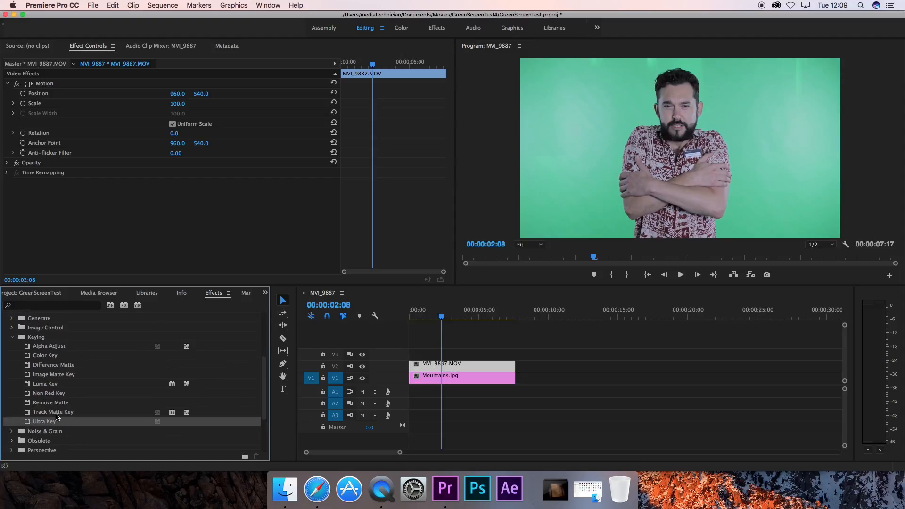
drag(27, 423, 441, 365)
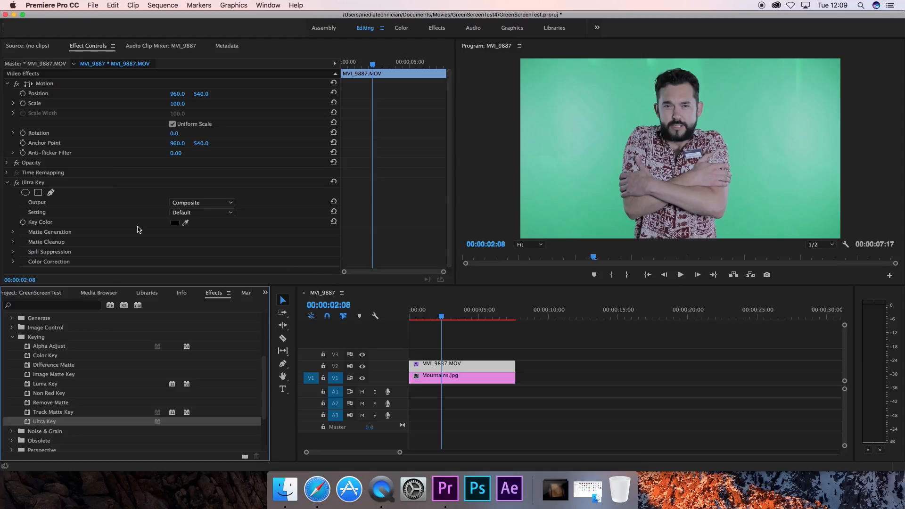
Step: Sample the green backdrop beside the man as the Ultra Key's key color
click(187, 222)
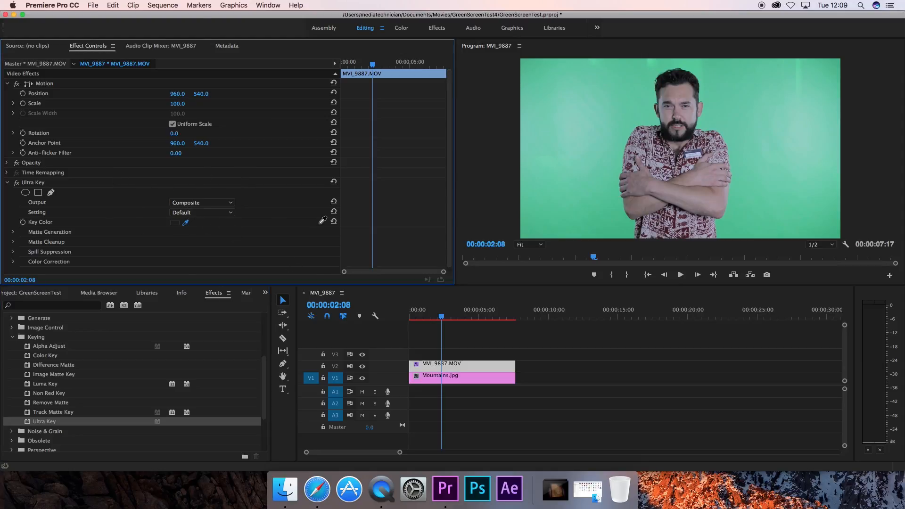
click(494, 161)
click(779, 146)
click(766, 219)
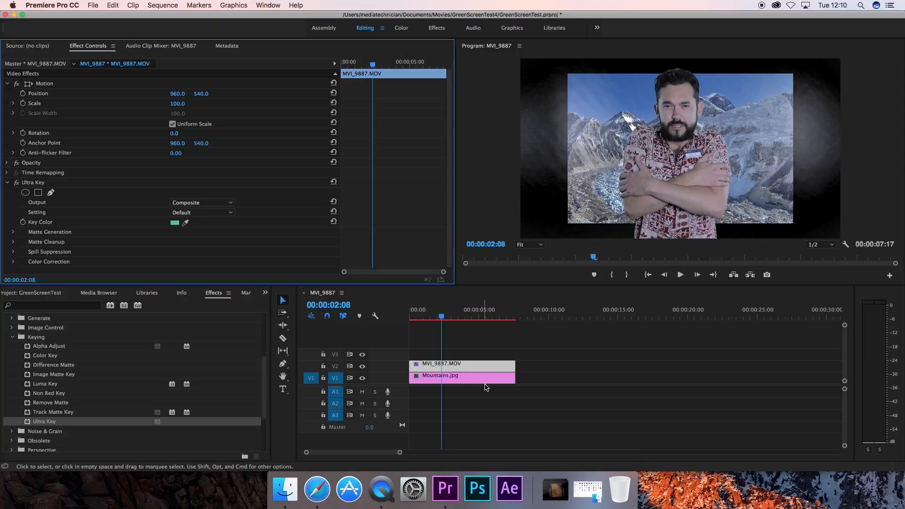
Step: Scale the Mountains.jpg clip to the frame size and set its Scale to 119 so it fills the picture
click(460, 381)
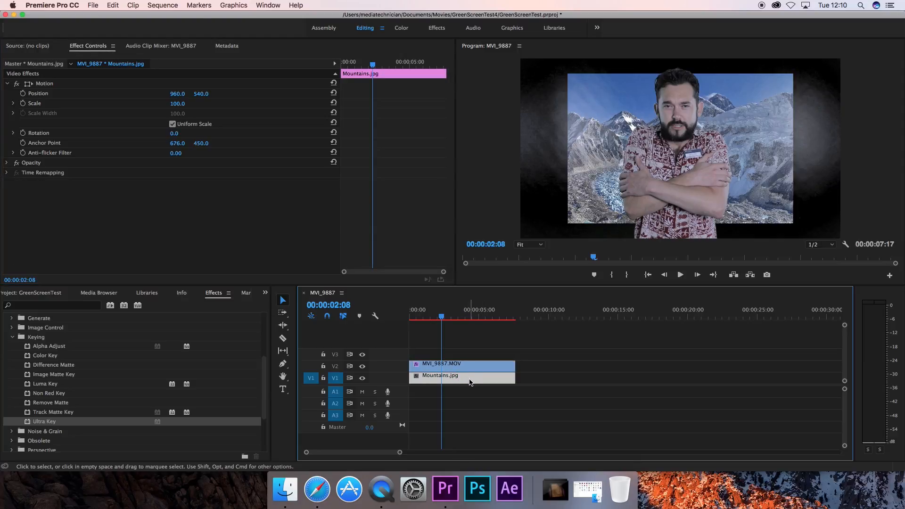
right_click(469, 382)
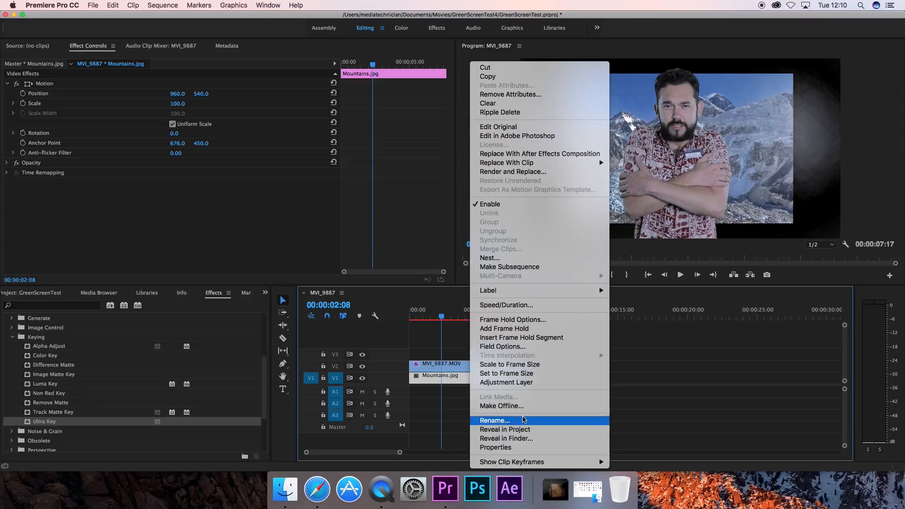
click(525, 366)
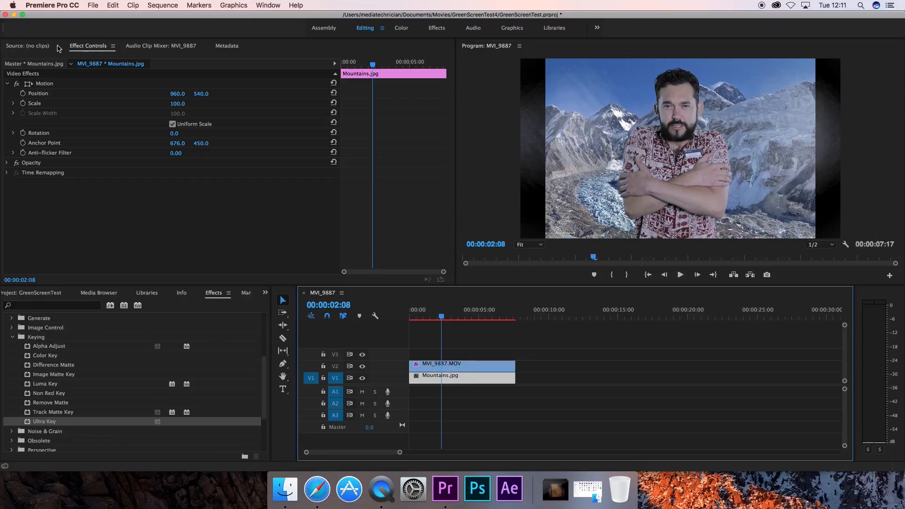
click(179, 110)
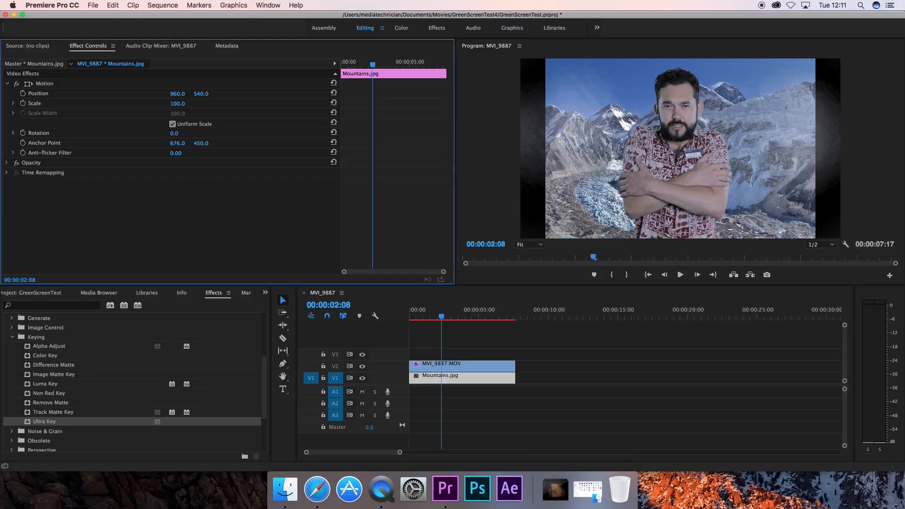
drag(177, 104, 186, 104)
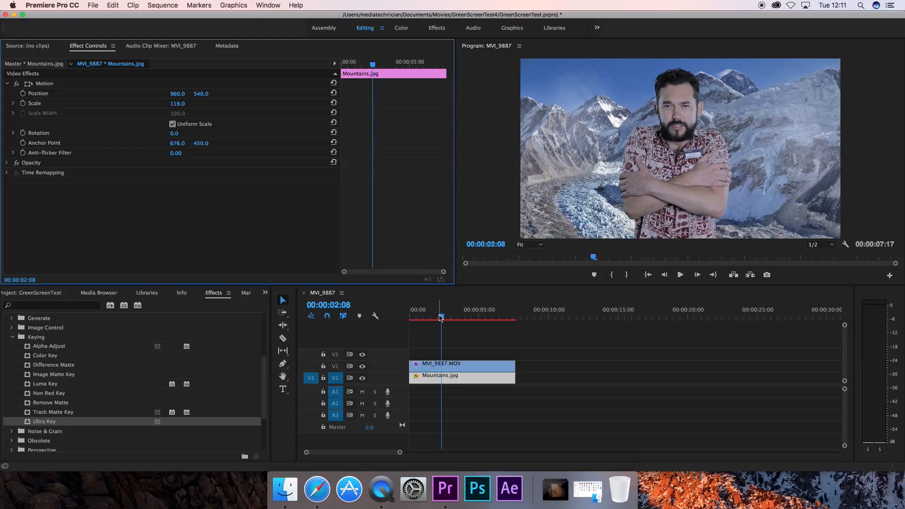
Step: Set the Ultra Key's Setting on the MVI_9887.MOV clip to Aggressive
click(455, 366)
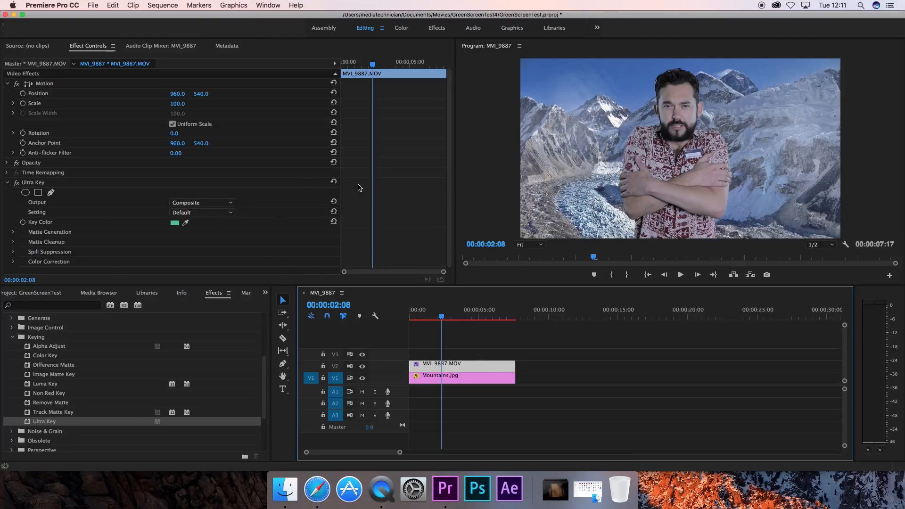
click(192, 215)
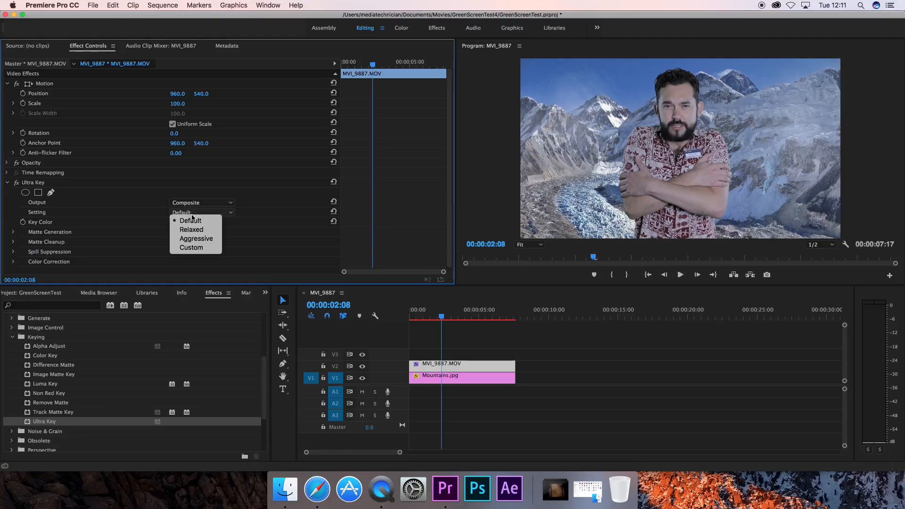
click(196, 239)
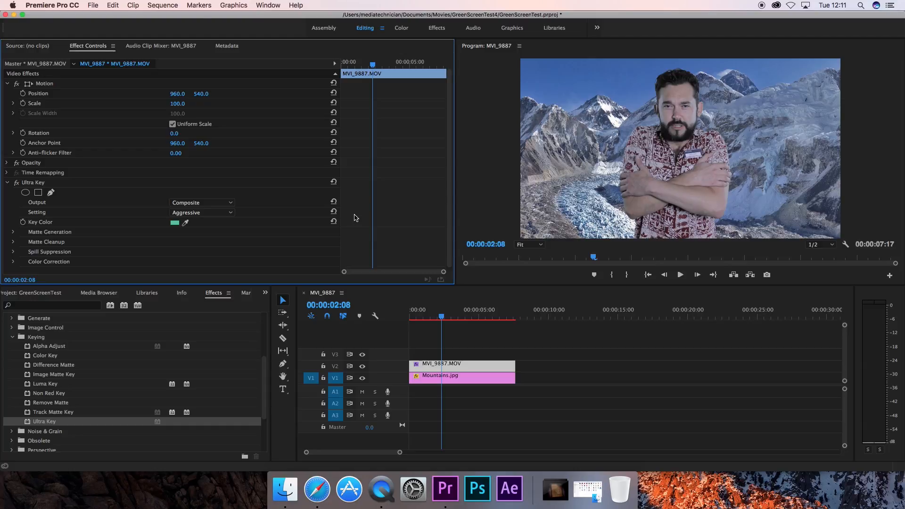
Step: Preview the keyed composite in full screen, exit the preview and return the playhead to 00:00:01:22
key(ctrl+grave)
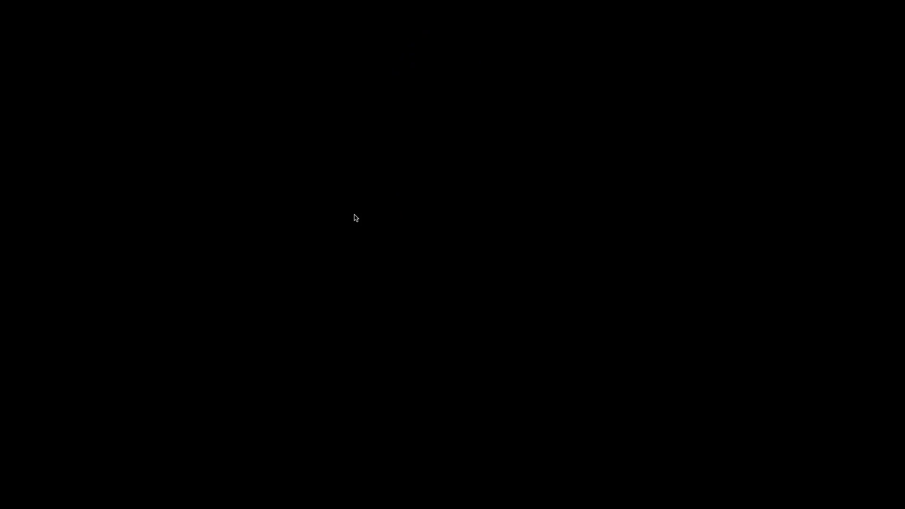
key(Escape)
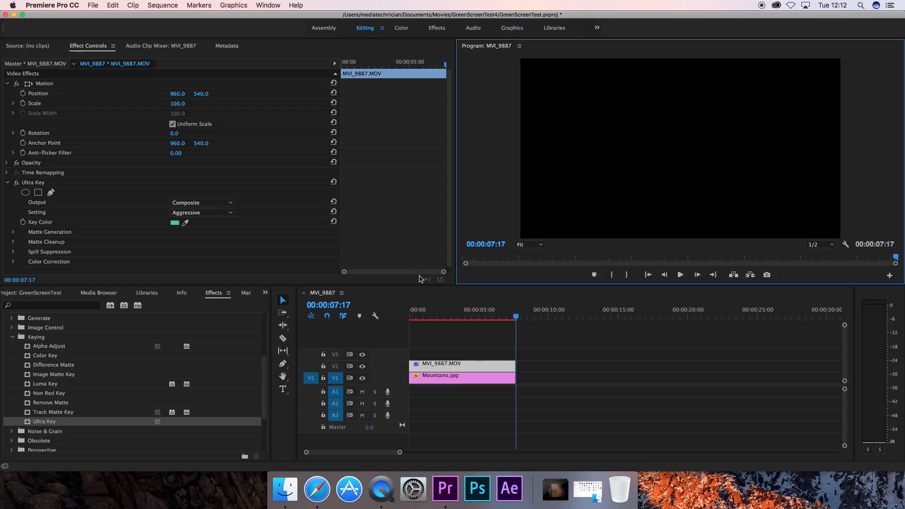
click(438, 316)
mouse_move(439, 315)
mouse_down()
mouse_move(428, 313)
mouse_move(436, 313)
mouse_up()
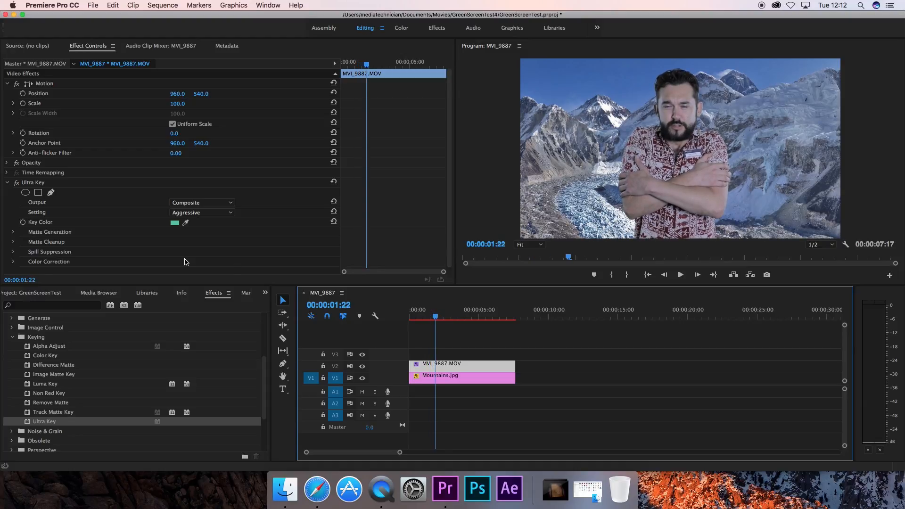
Step: Expand the Ultra Key's Matte Cleanup, Spill Suppression and Matte Generation groups and set the Pedestal to 81
click(14, 242)
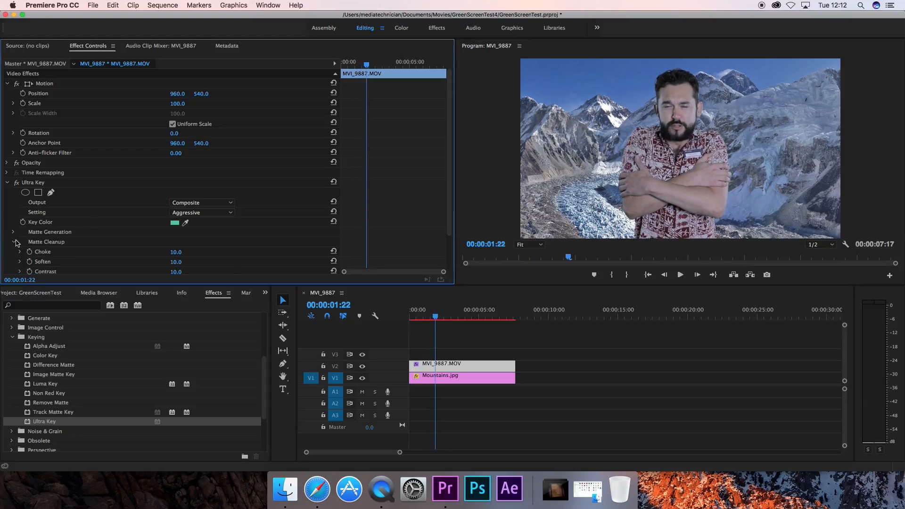
drag(449, 154, 443, 192)
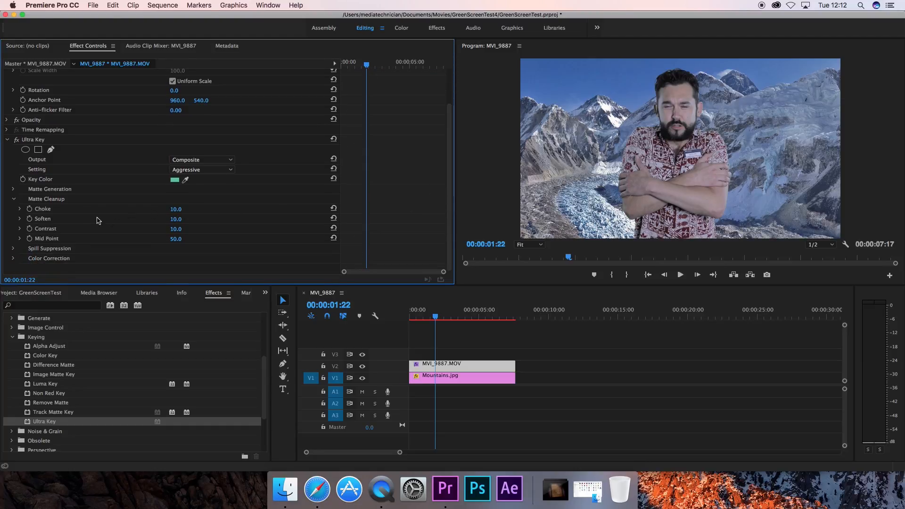
click(13, 249)
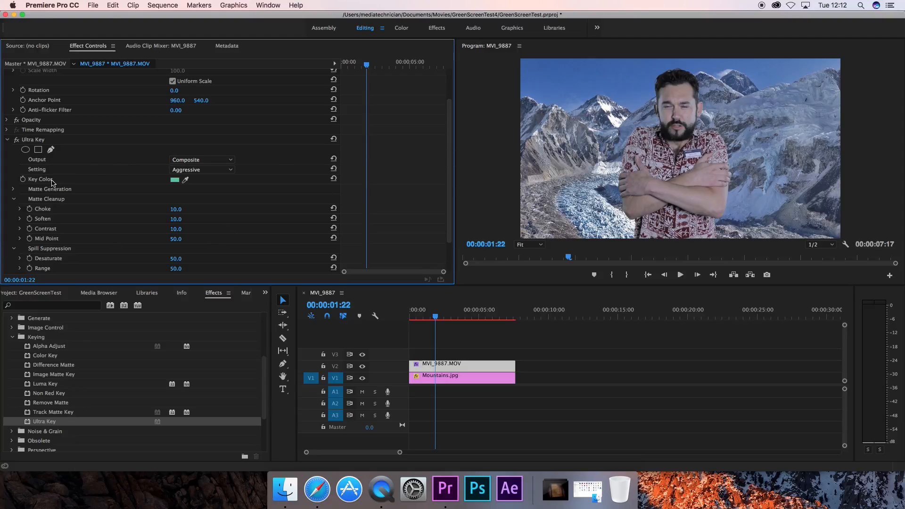
click(13, 189)
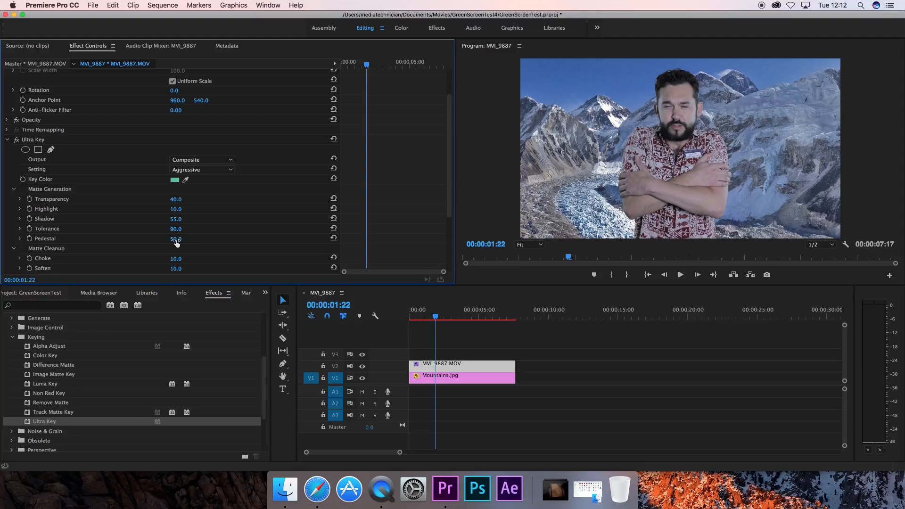
drag(175, 239, 176, 240)
drag(176, 239, 180, 239)
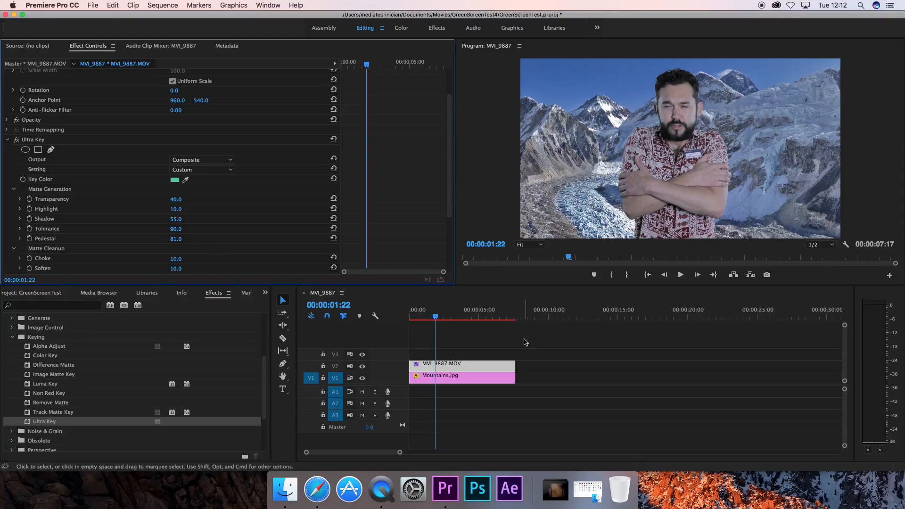
Step: Play the composite in full screen to check the refined key, starting from about 00:00:02:02, and exit the preview
drag(436, 318, 440, 319)
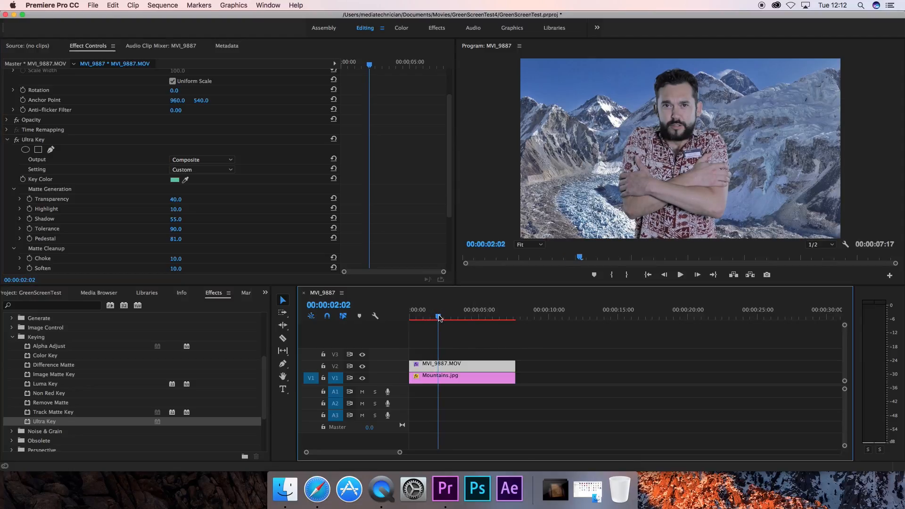
key(ctrl+grave)
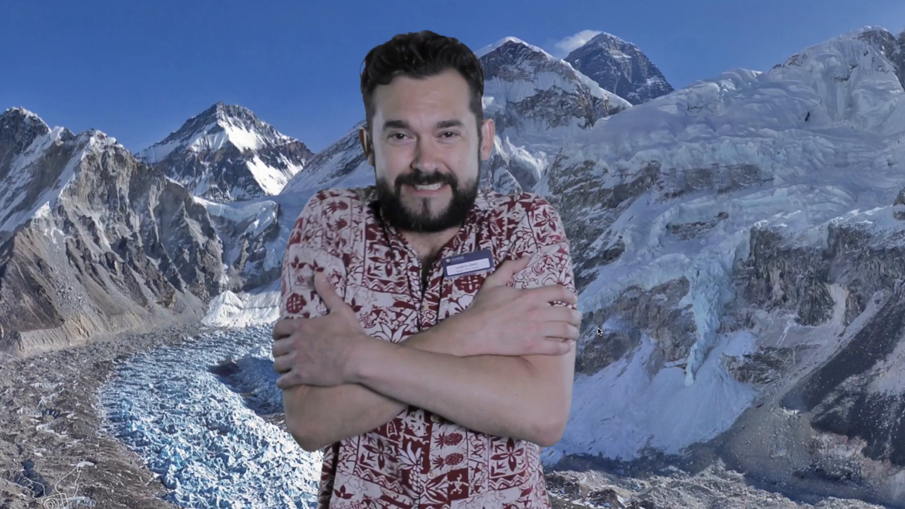
key(Escape)
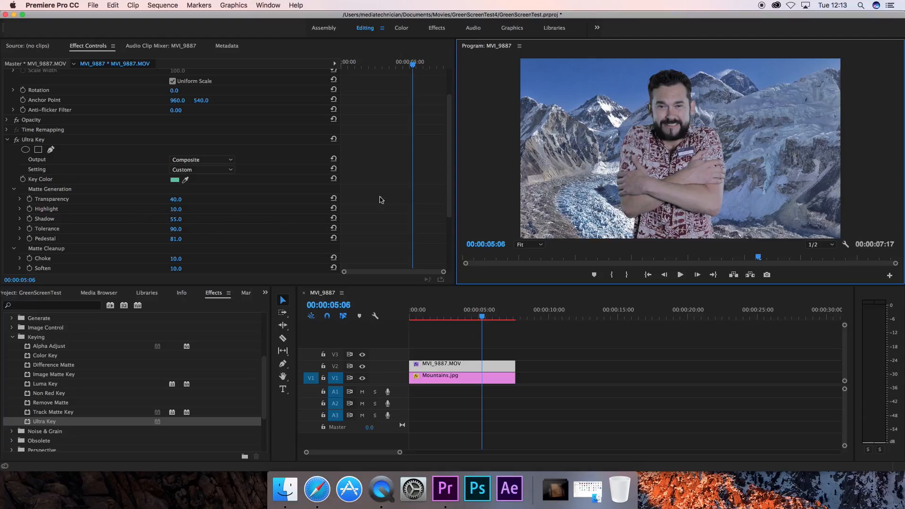
Step: Examine the Ultra Key's remaining Matte Cleanup and Spill Suppression settings
click(450, 188)
drag(449, 188, 450, 256)
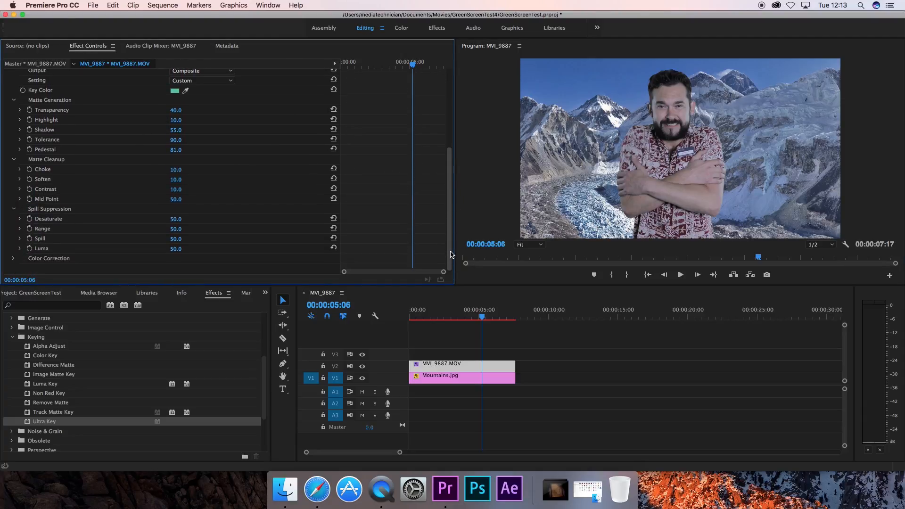